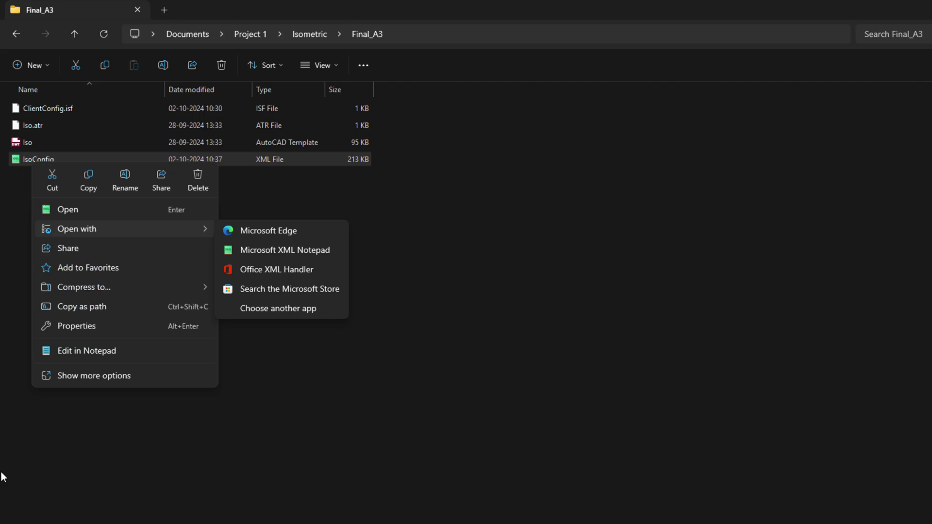
Open IsoConfig.xml from Project 1's Final_A3 folder in Microsoft XML Notepad
click(284, 250)
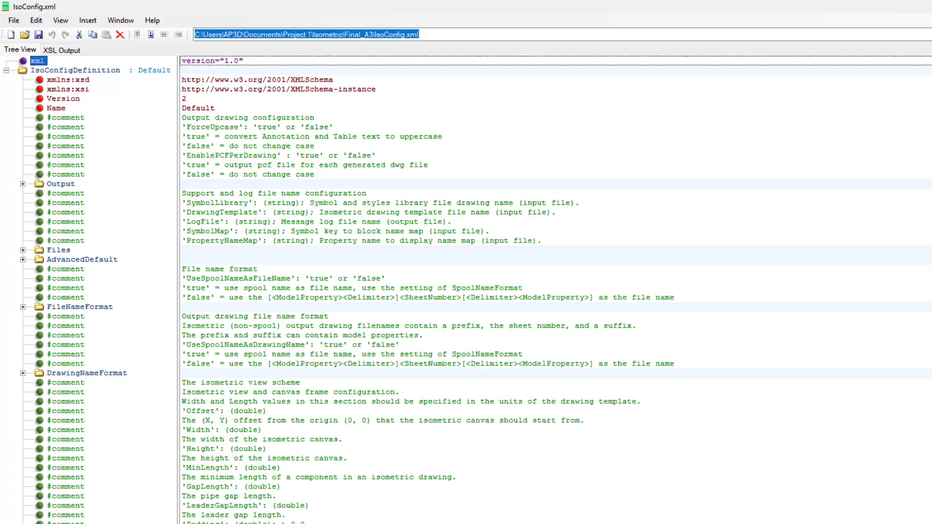
scroll(93, 306, down, 15)
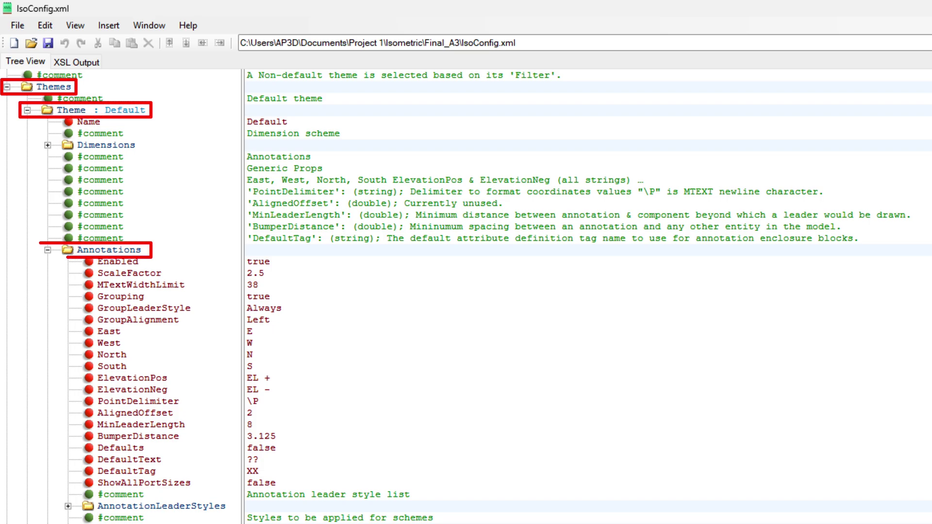
scroll(123, 277, down, 3)
scroll(123, 277, down, 5)
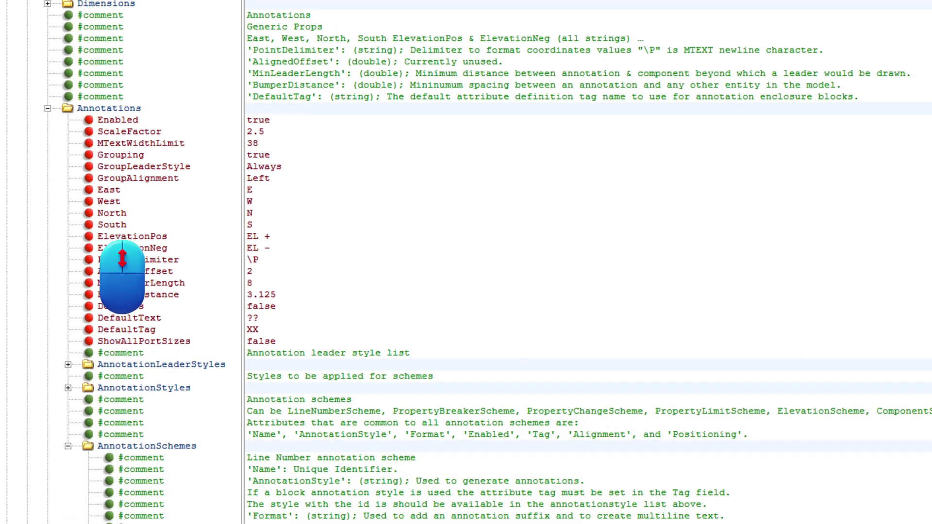